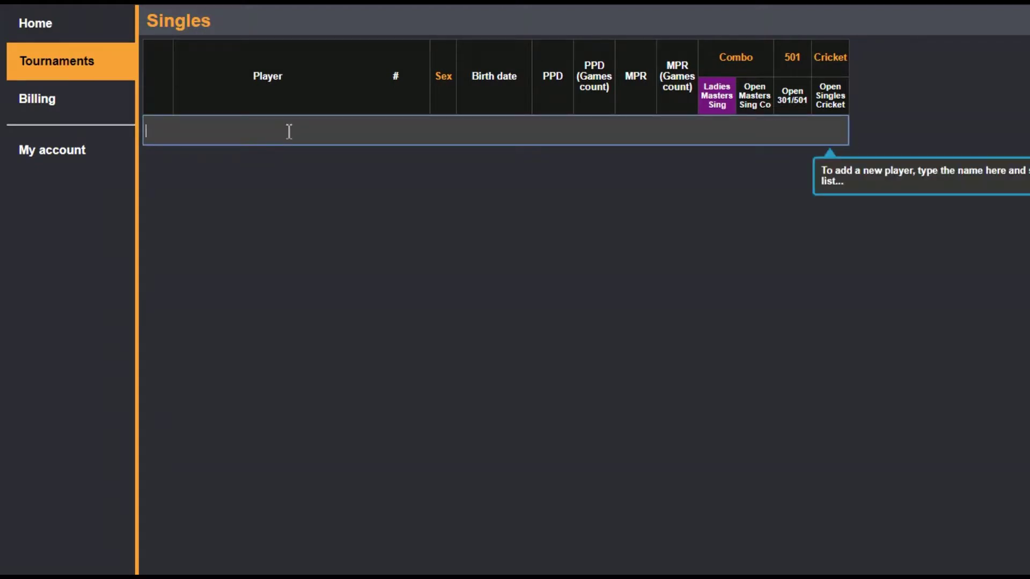
{"action": "type", "text": "Mark"}
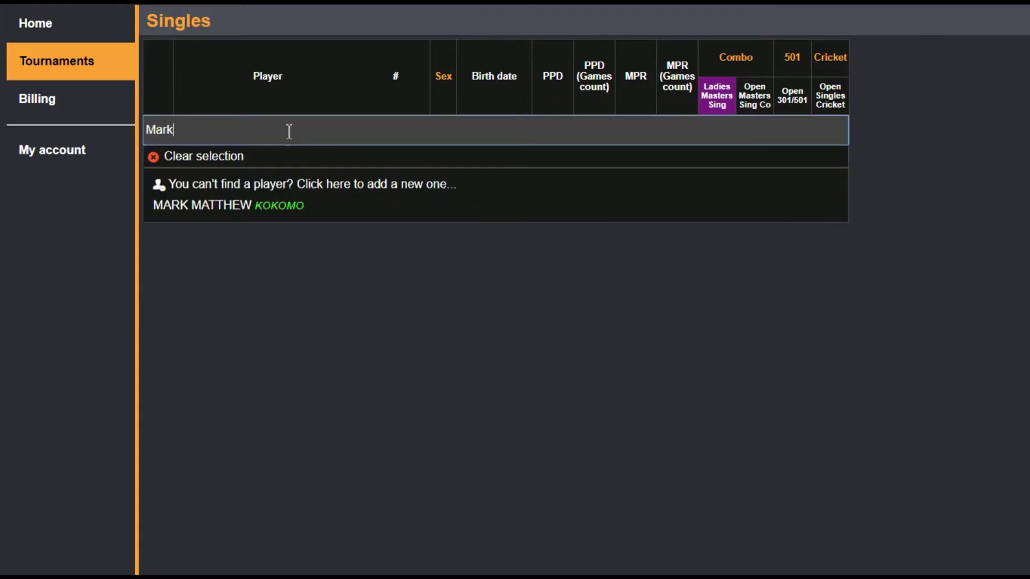
{"action": "left_click", "coordinate": [257, 205]}
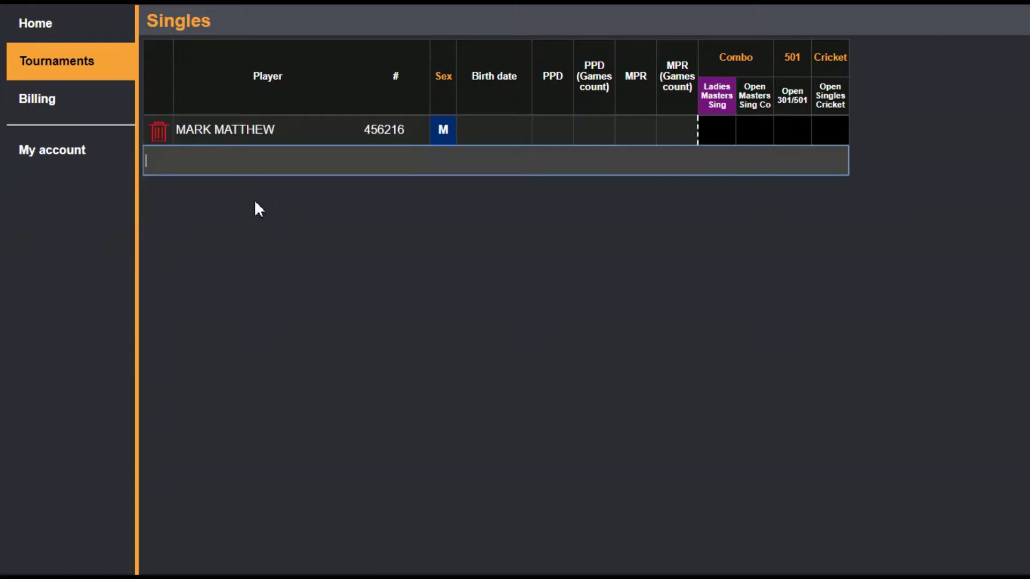
{"action": "left_click", "coordinate": [717, 129]}
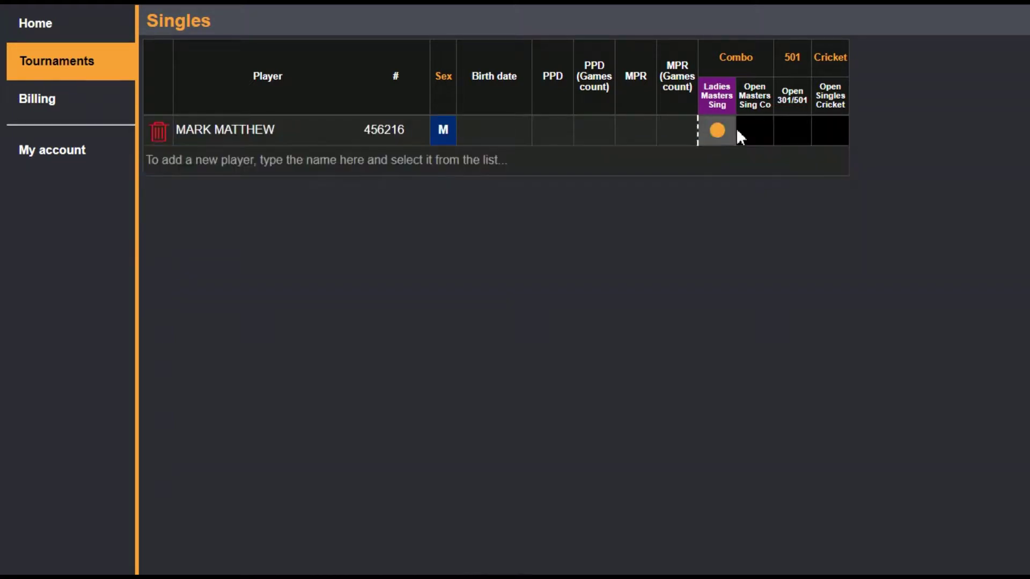
{"action": "left_click", "coordinate": [751, 130]}
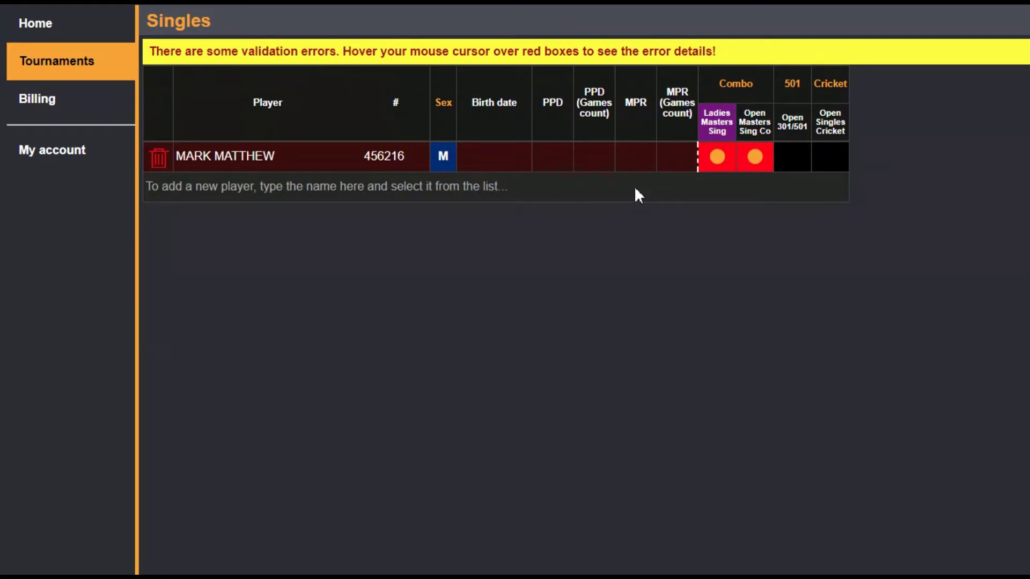
- Enter PPD 25 with 26 games and MPR 3.4 with 25 games in his row
{"action": "left_click", "coordinate": [554, 158]}
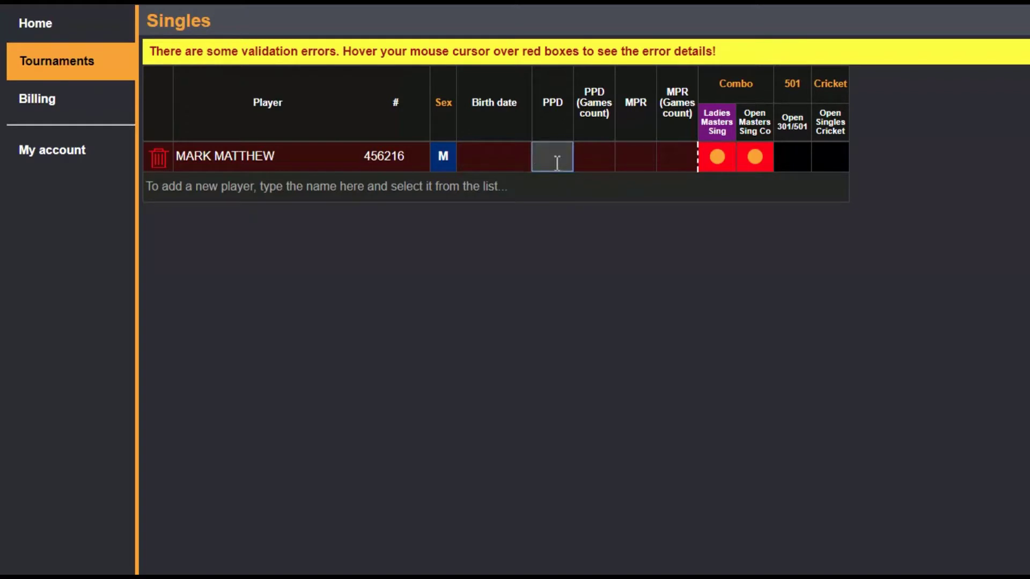
{"action": "type", "text": "25"}
{"action": "left_click", "coordinate": [585, 156]}
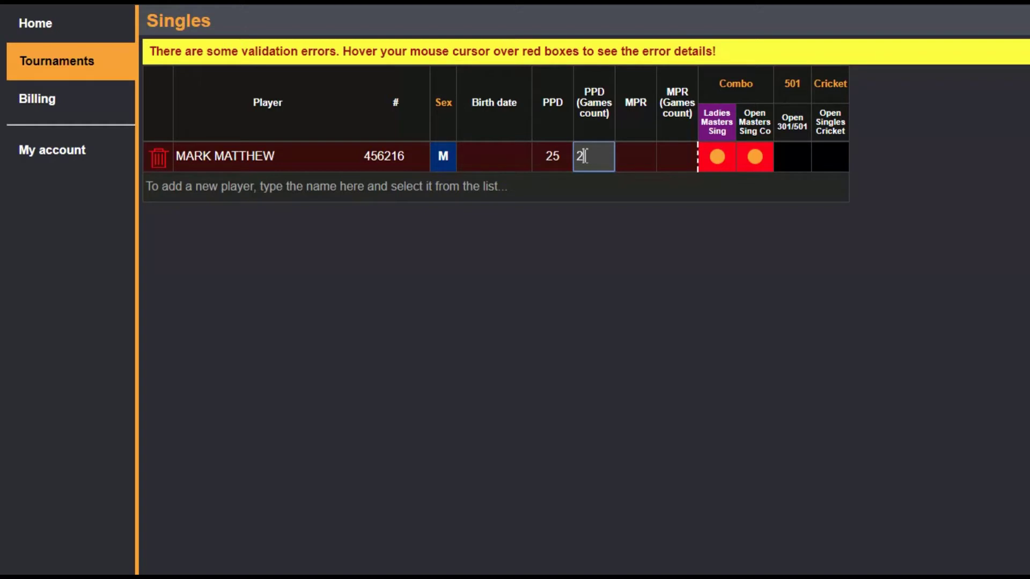
{"action": "type", "text": "26"}
{"action": "left_click", "coordinate": [638, 167]}
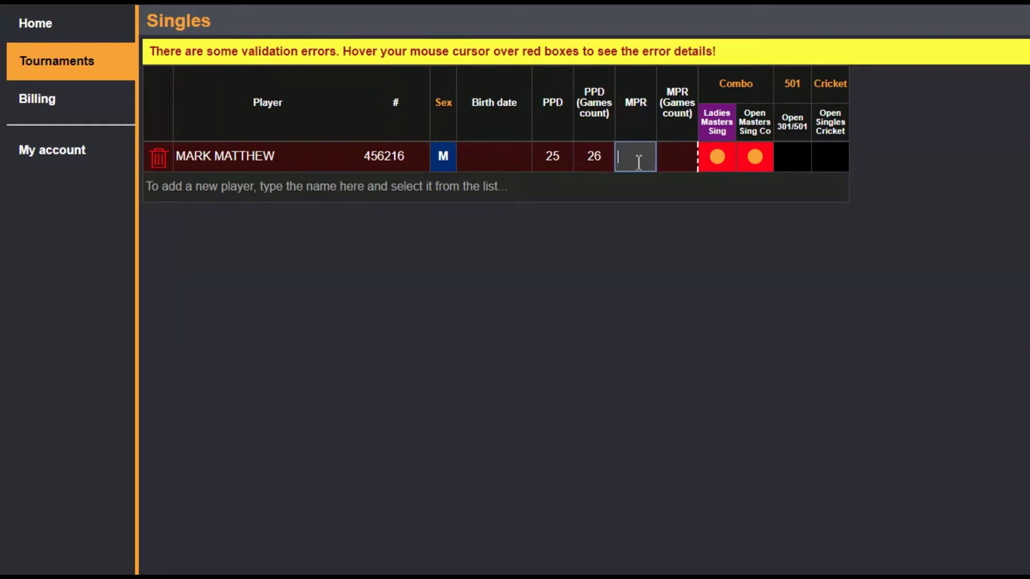
{"action": "type", "text": "3.4"}
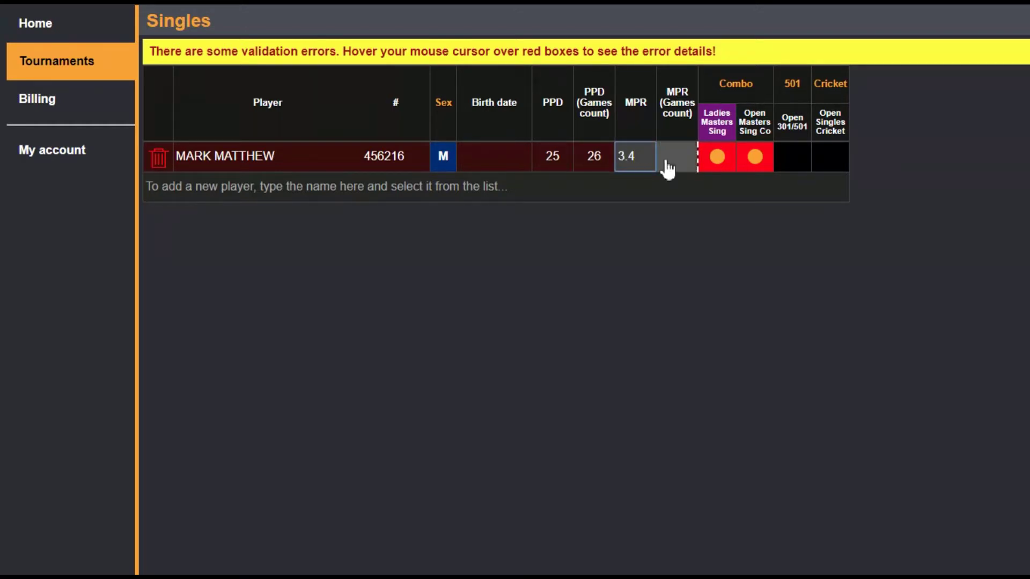
{"action": "left_click", "coordinate": [669, 156]}
{"action": "type", "text": "25"}
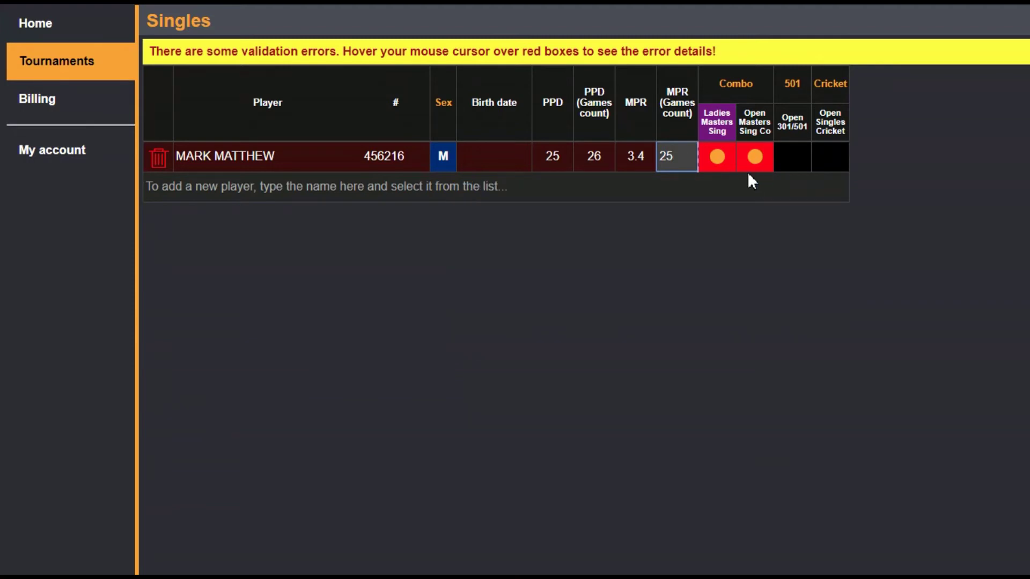
{"action": "left_click", "coordinate": [717, 157]}
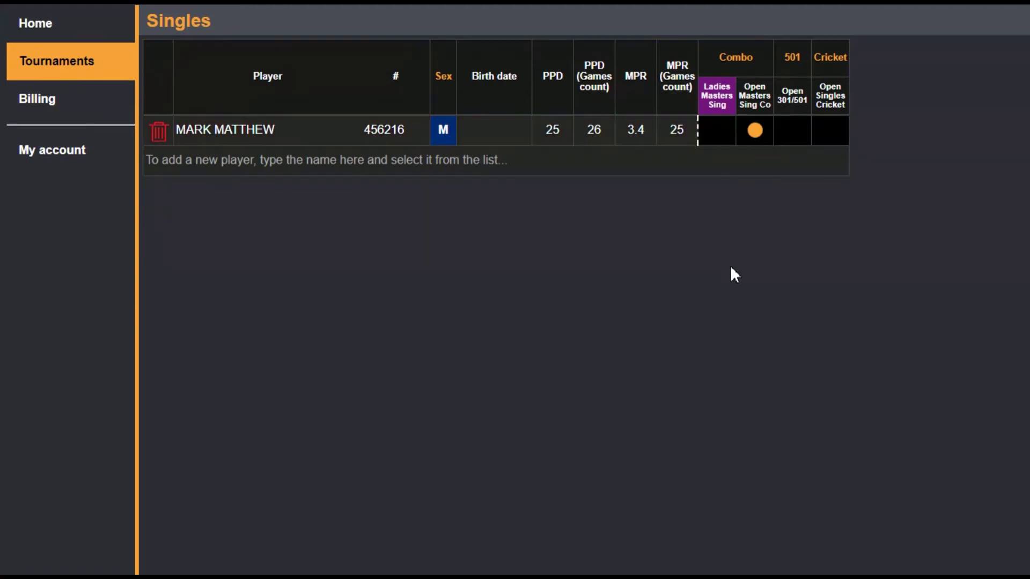